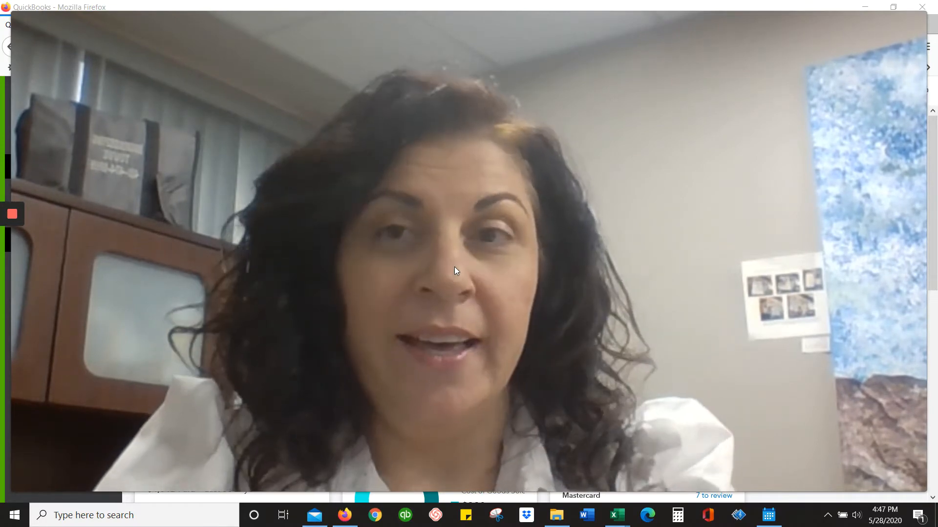
mouse_move(480, 488)
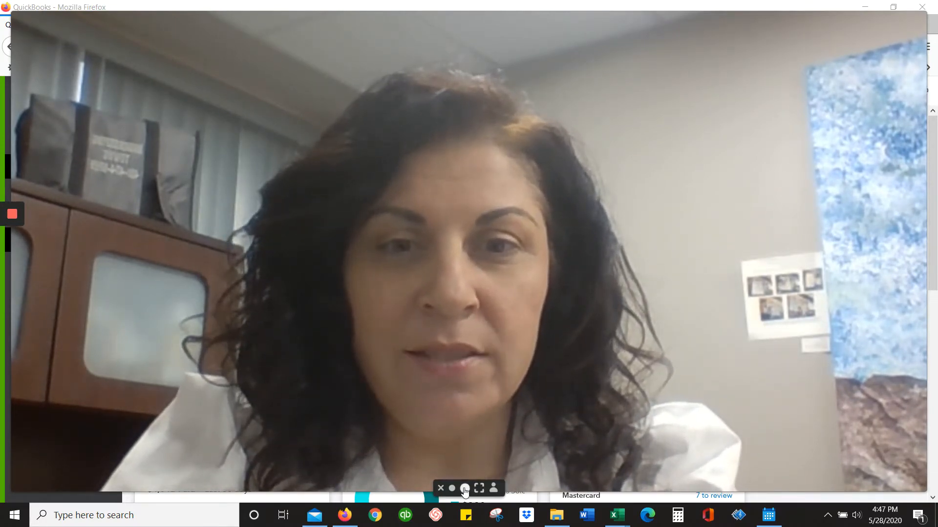
left_click(479, 488)
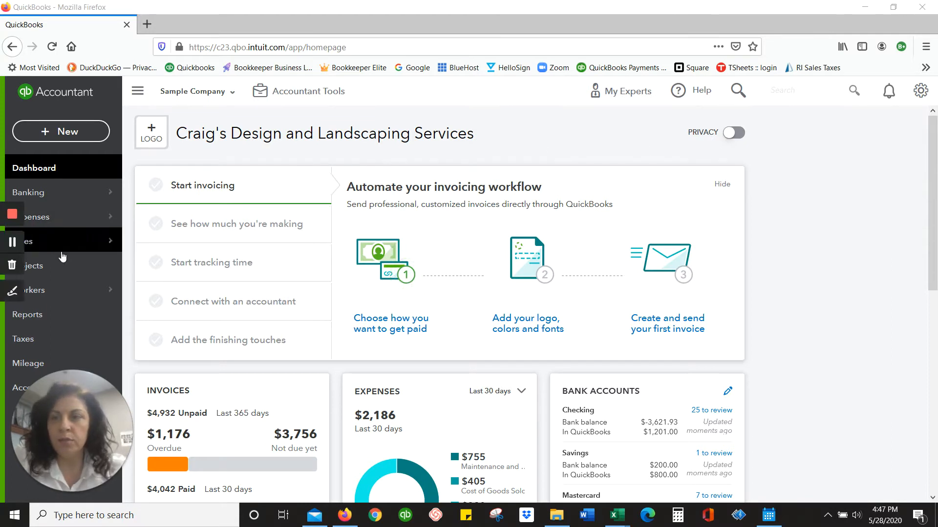
- Open the sales invoice list and examine the statuses of the invoices from overdue through deposited
mouse_move(77, 242)
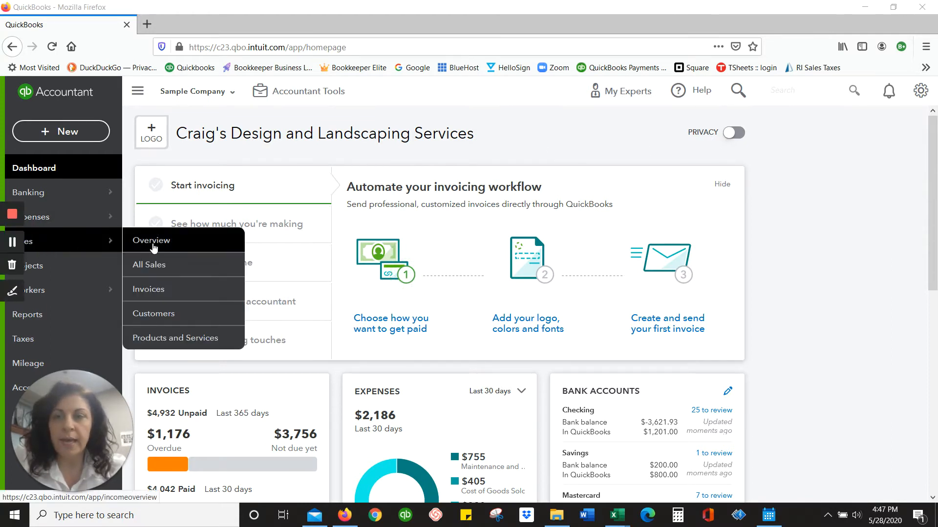
left_click(180, 294)
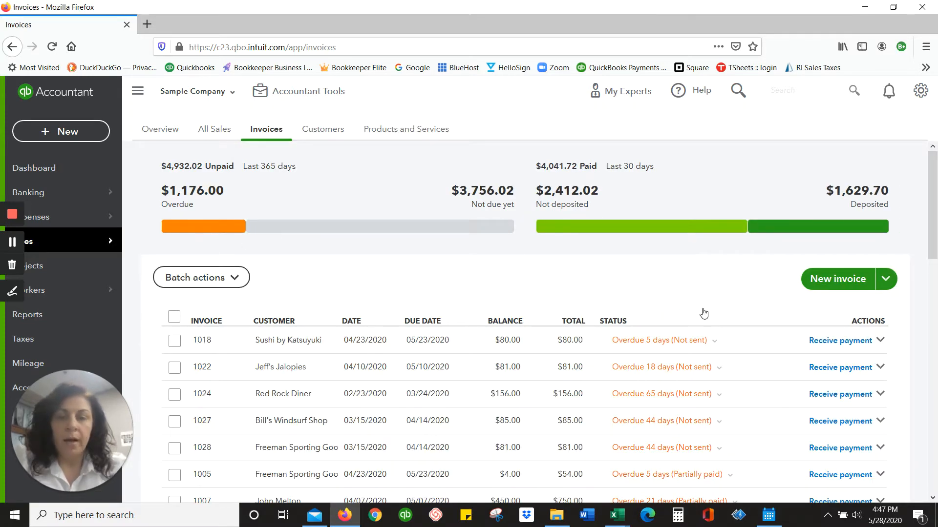
scroll(441, 464, "down", 1)
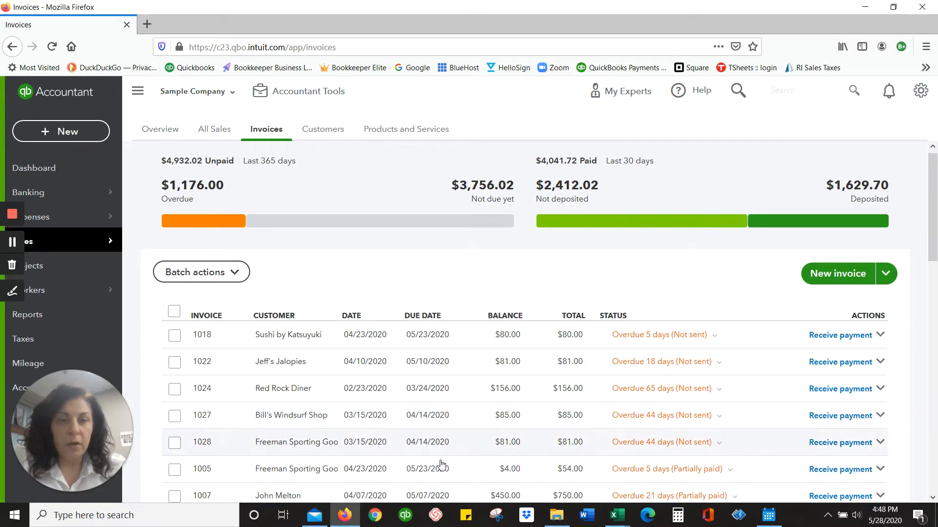
scroll(441, 464, "down", 9)
scroll(442, 464, "up", 2)
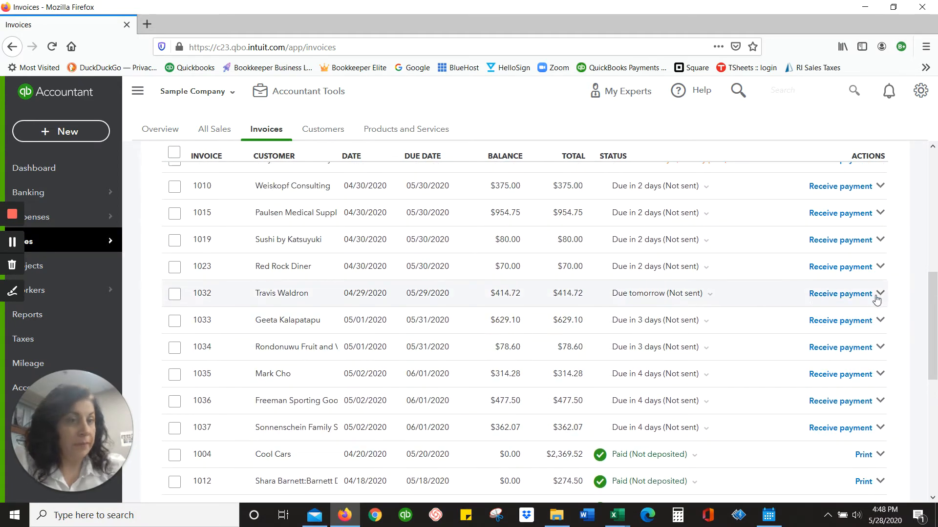
scroll(699, 415, "down", 3)
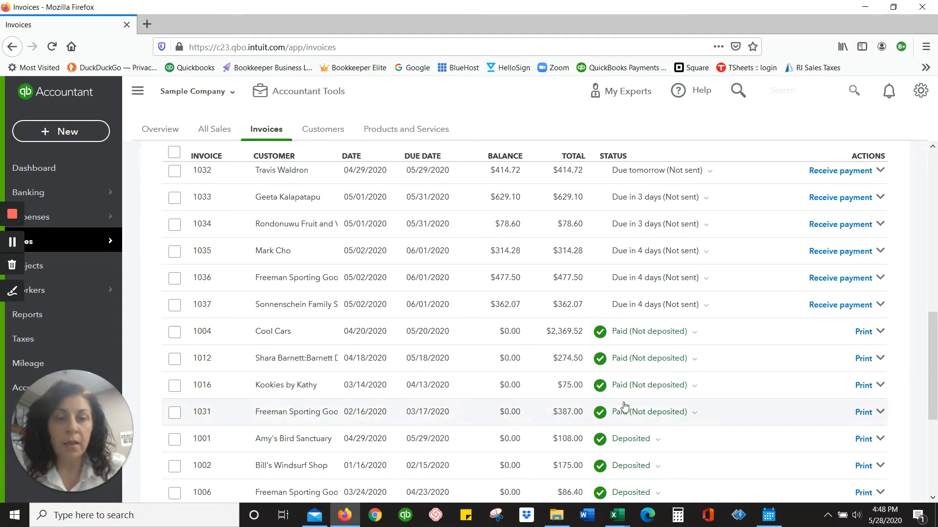
scroll(653, 439, "down", 5)
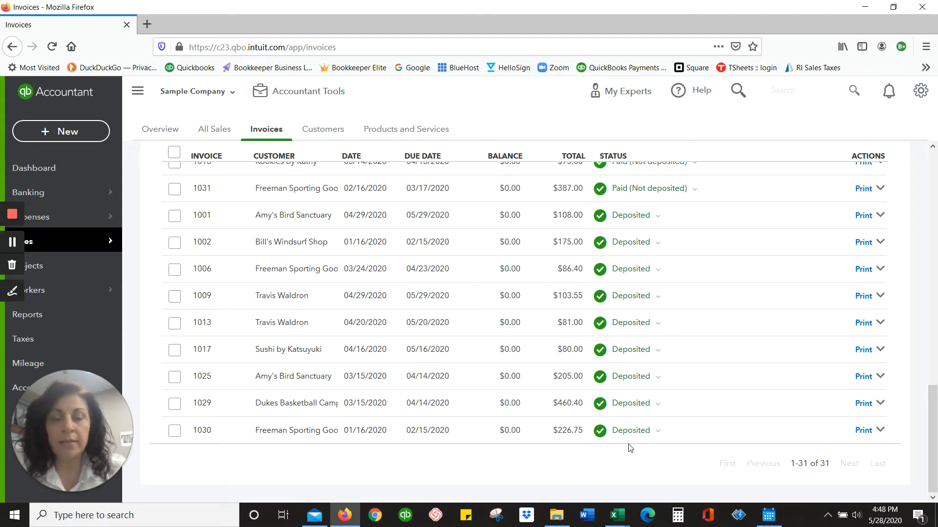
scroll(524, 406, "up", 10)
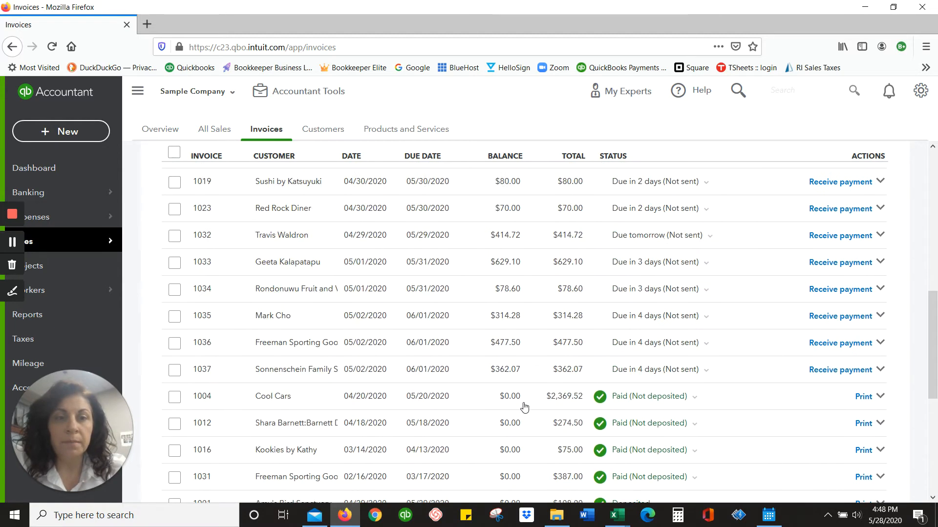
scroll(524, 407, "up", 3)
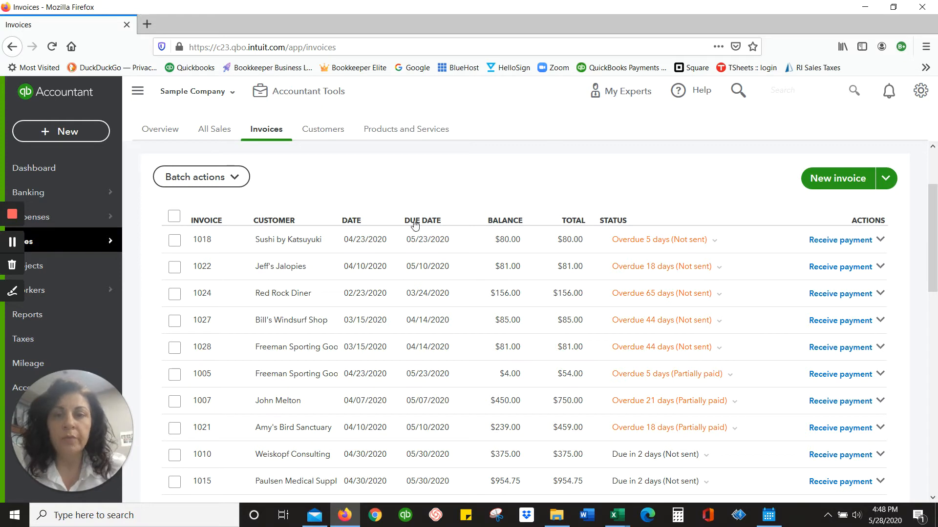
- Open overdue invoice 1018 for Sushi by Katsuyuki and start receiving a payment against it
left_click(398, 250)
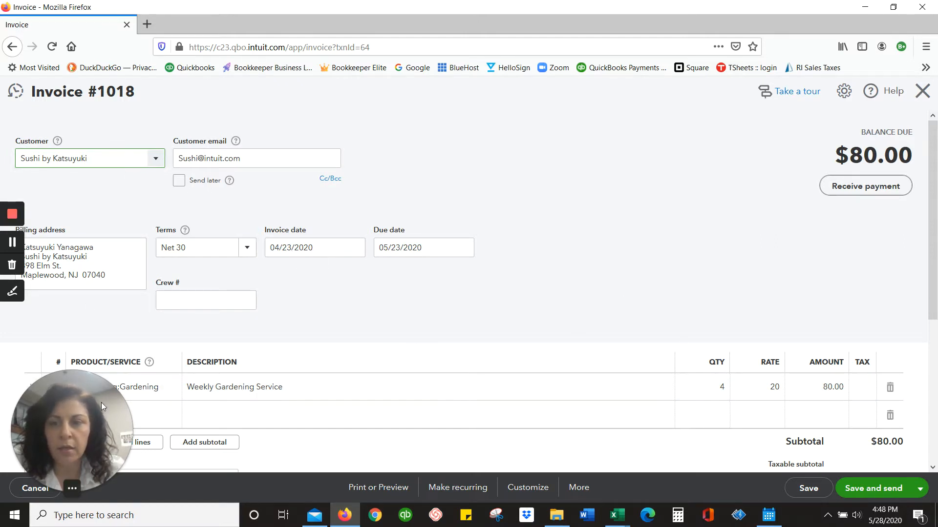
left_click_drag(101, 403, 611, 106)
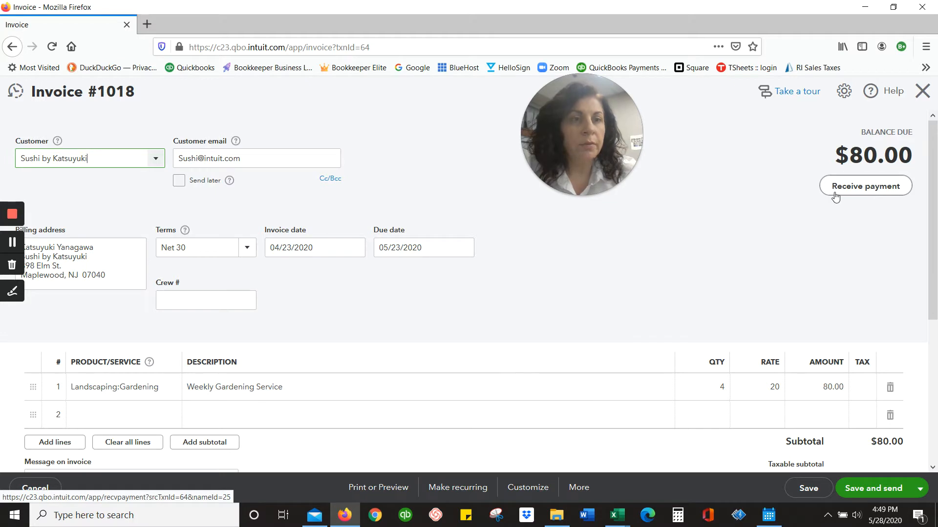
left_click(880, 188)
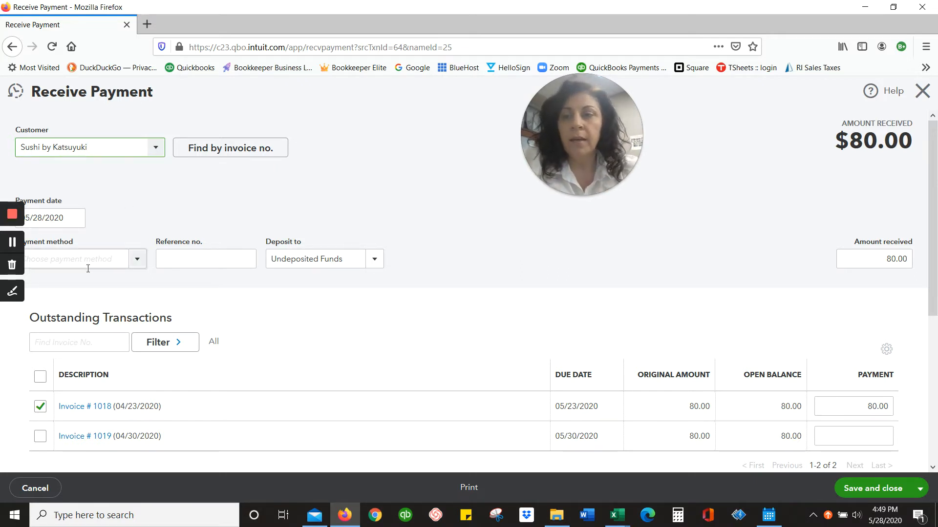
- Set the payment method to Check and enter 1234 as the reference number
left_click(138, 260)
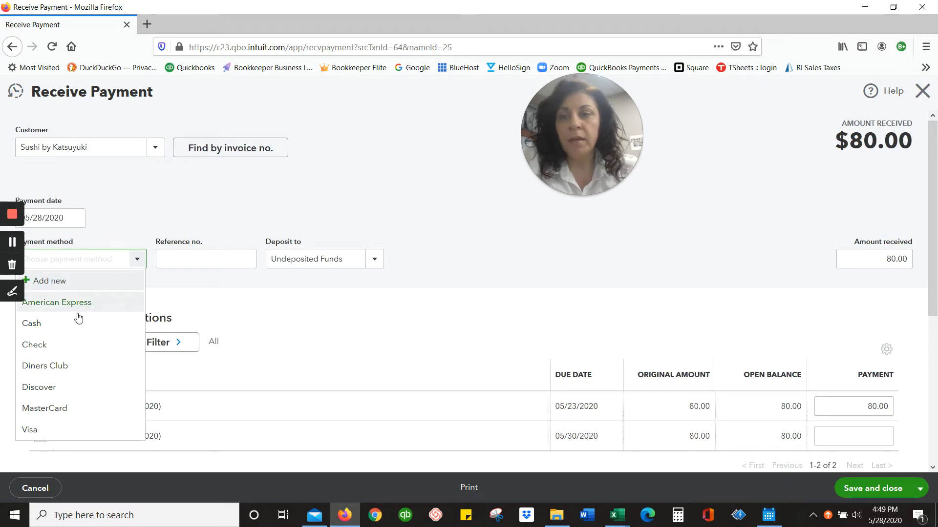
left_click(59, 346)
left_click(218, 259)
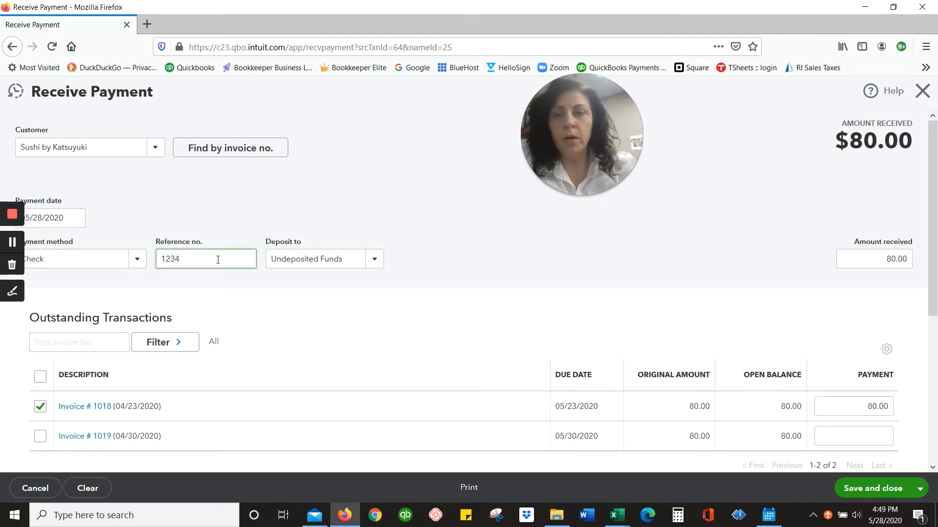
- Switch the deposit account to Checking and return it to Undeposited Funds
left_click(375, 260)
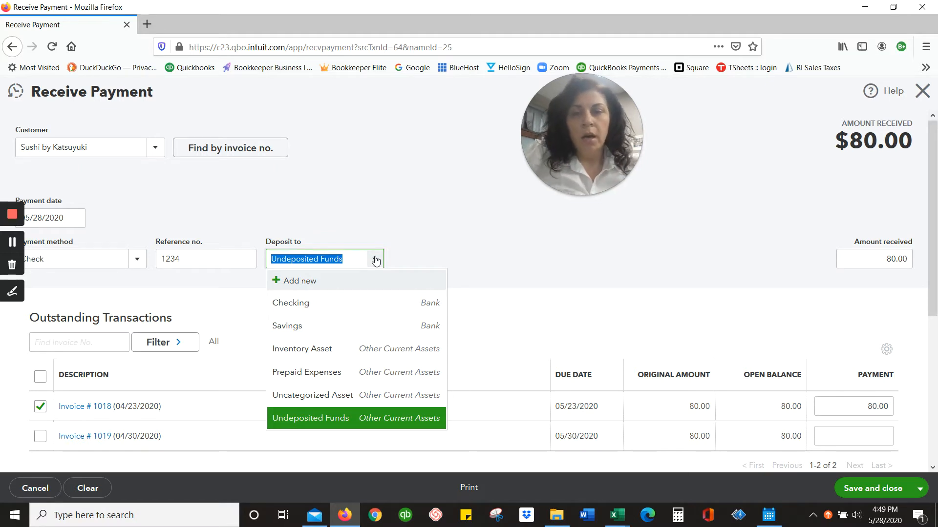
left_click(315, 310)
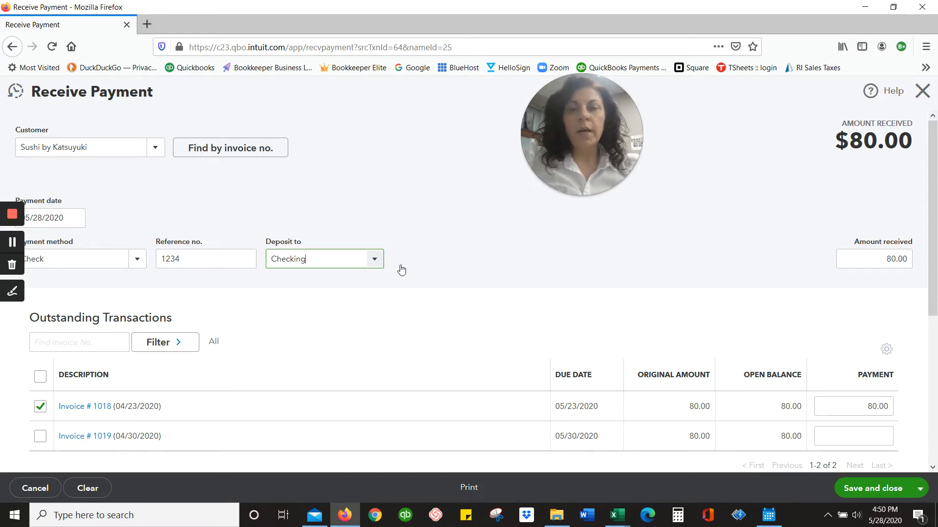
left_click(375, 259)
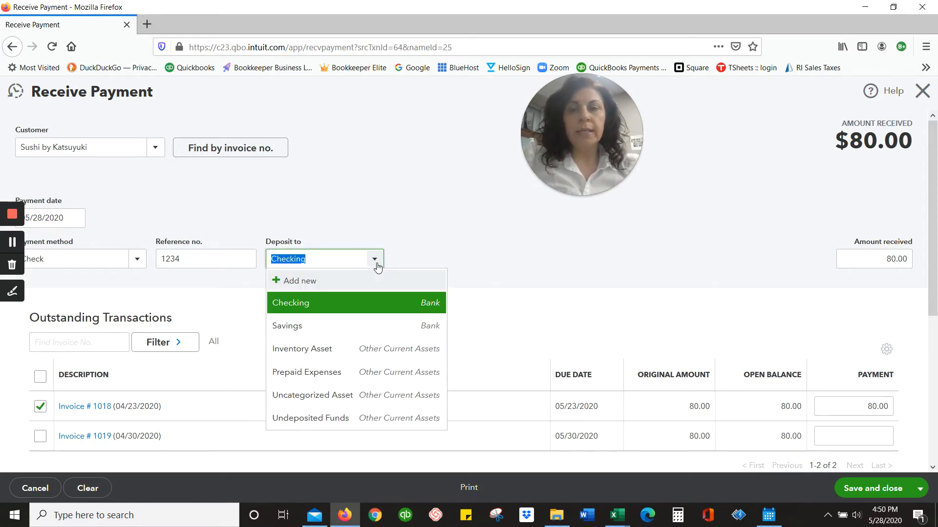
left_click(330, 419)
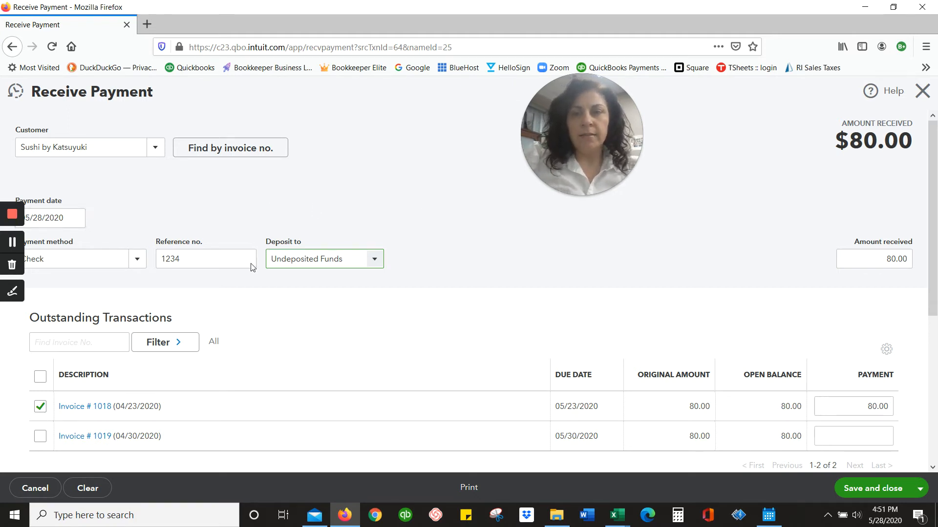
left_click(376, 318)
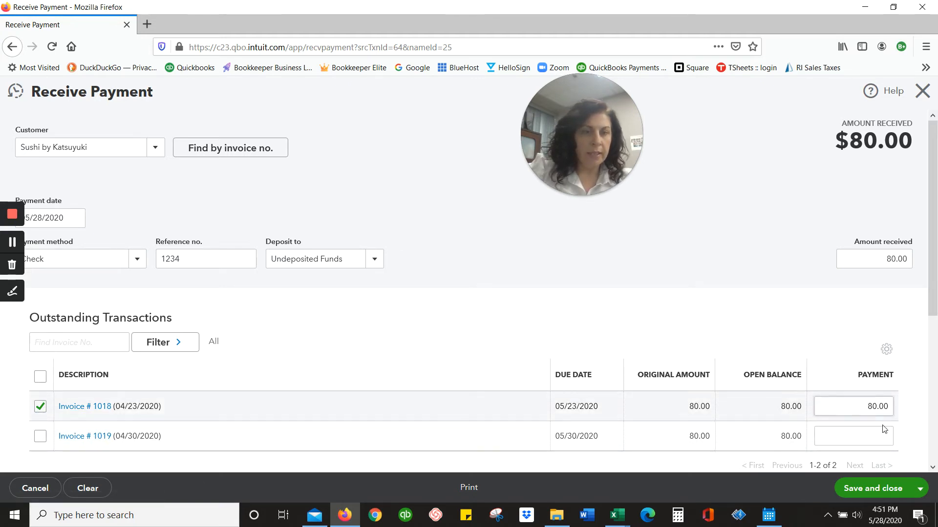
- Check the payment applied to invoice 1018 and the amount received, and save and close the payment
left_click(870, 412)
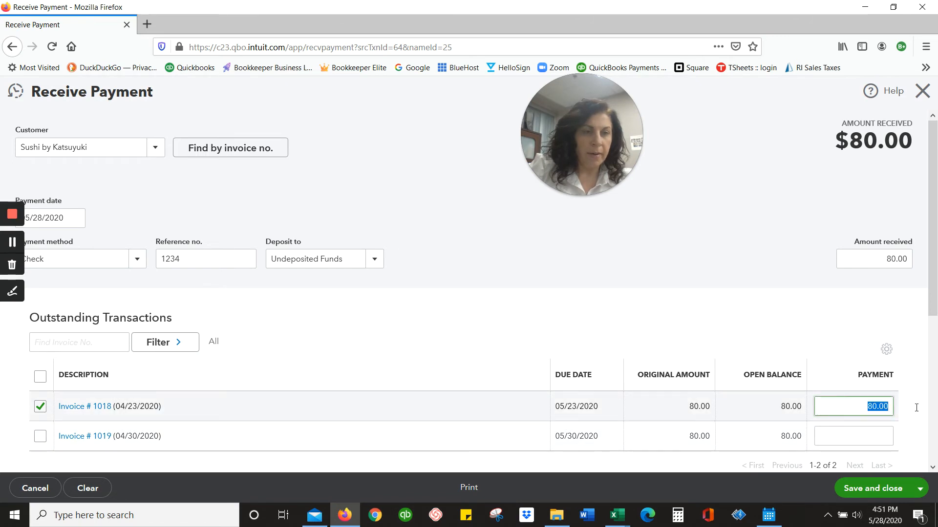
scroll(925, 388, "down", 3)
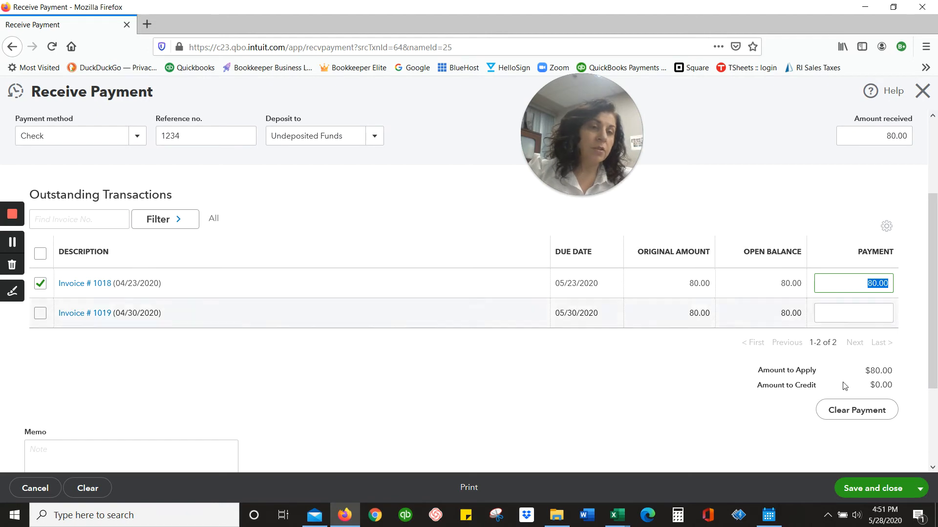
left_click(865, 136)
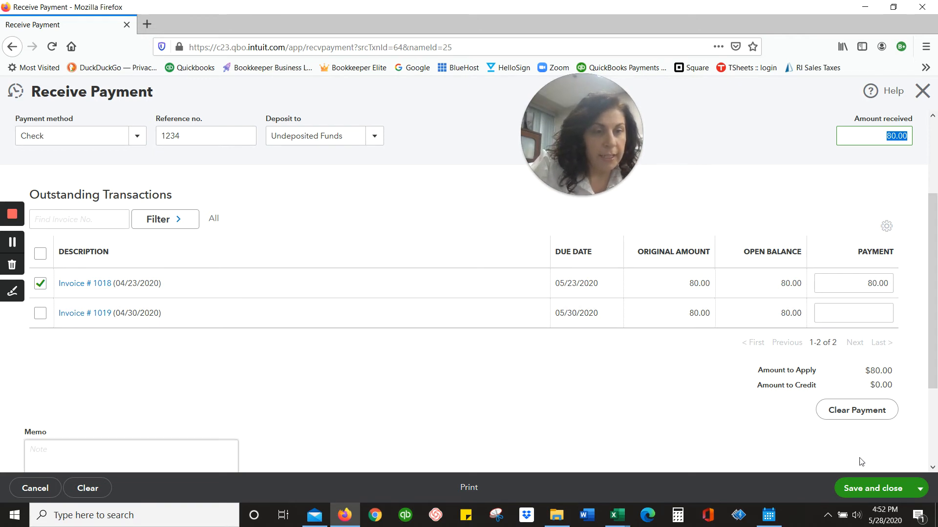
left_click(885, 492)
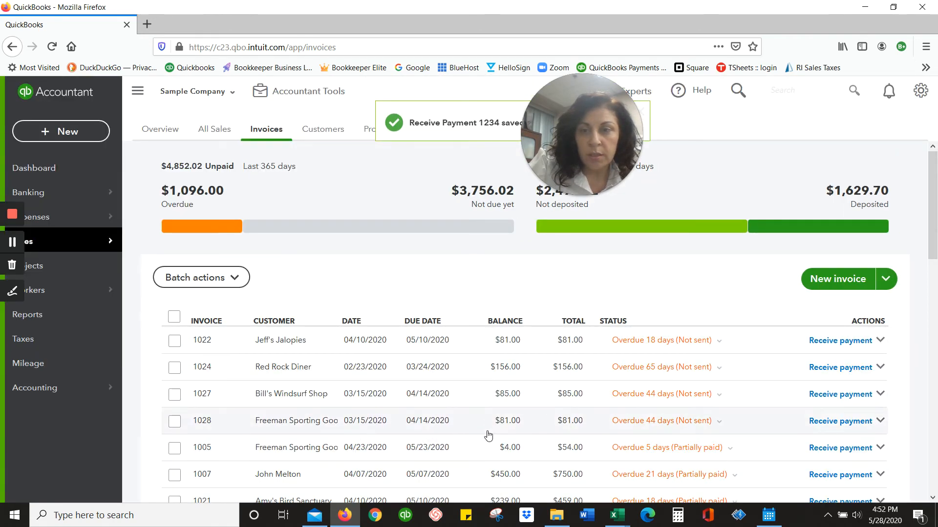
- Look through the invoice list for invoice 1018 to check its payment status
scroll(488, 434, "down", 2)
scroll(487, 433, "down", 4)
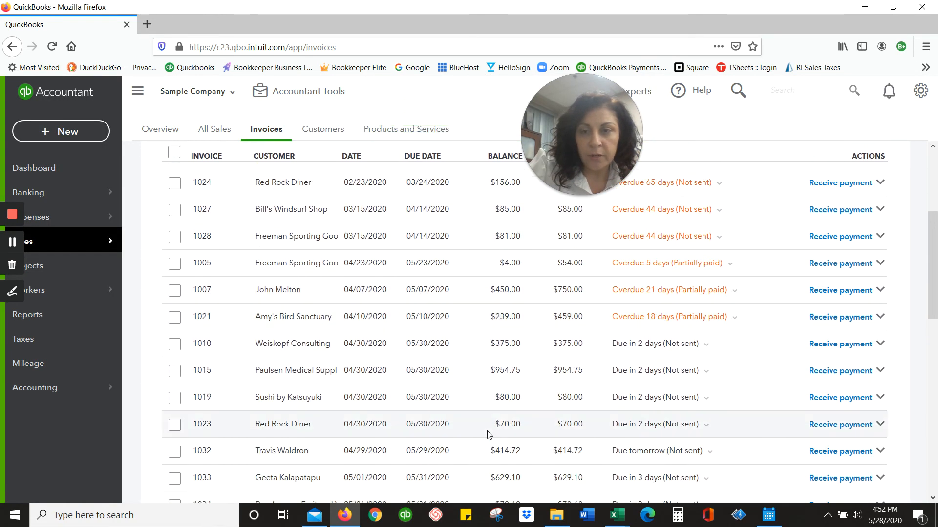
scroll(488, 434, "down", 3)
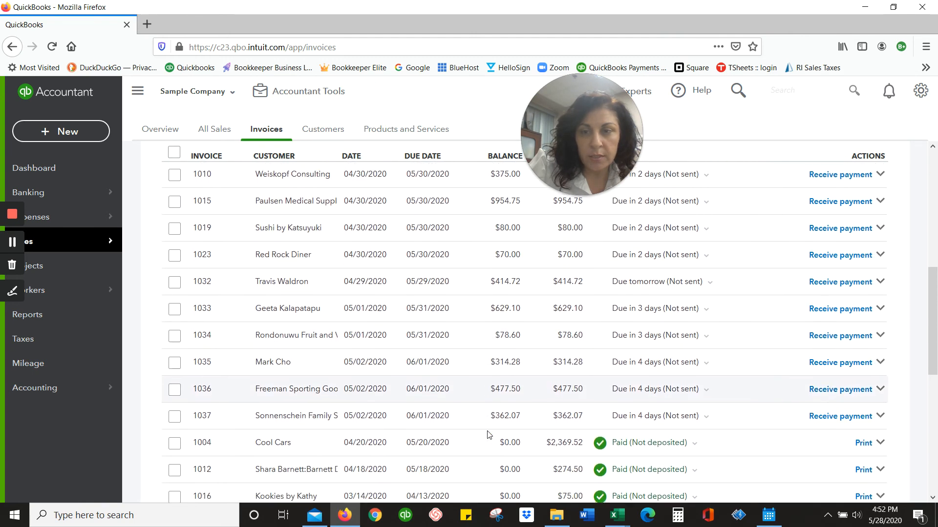
scroll(488, 434, "down", 2)
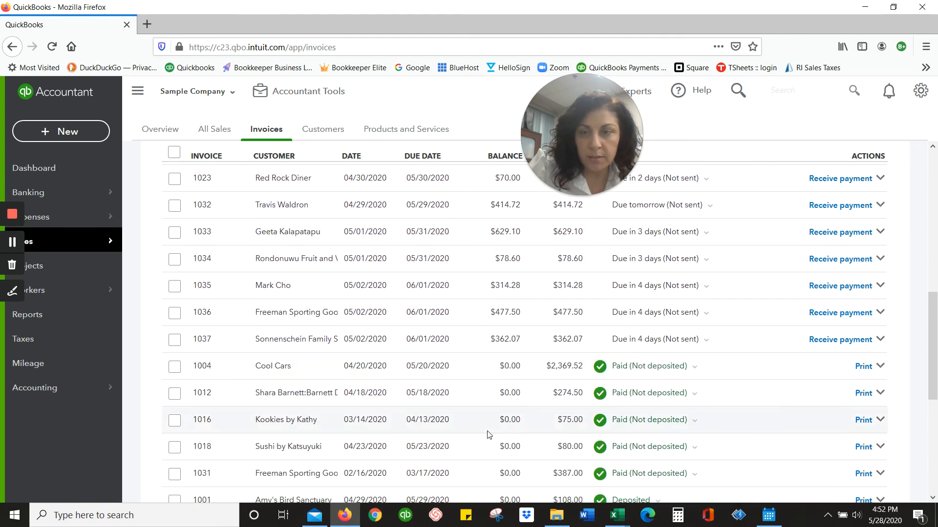
scroll(489, 434, "down", 2)
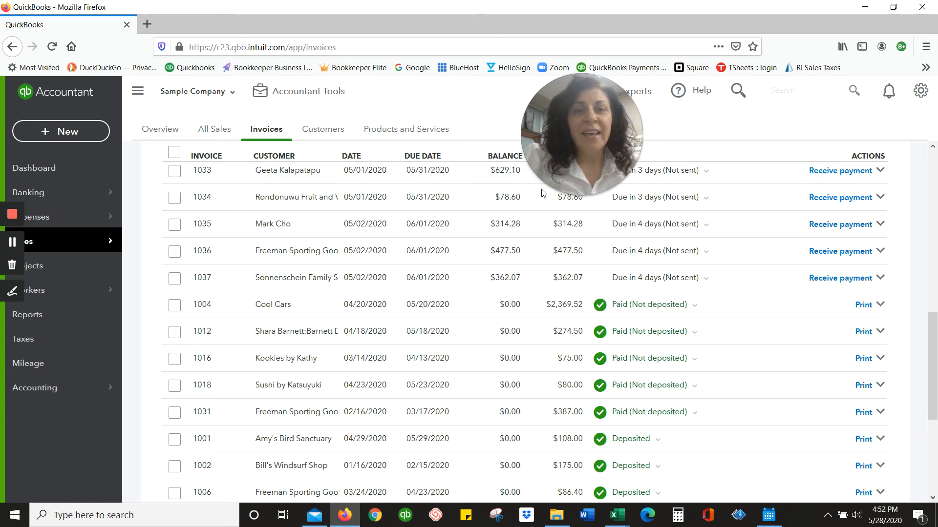
left_click(580, 192)
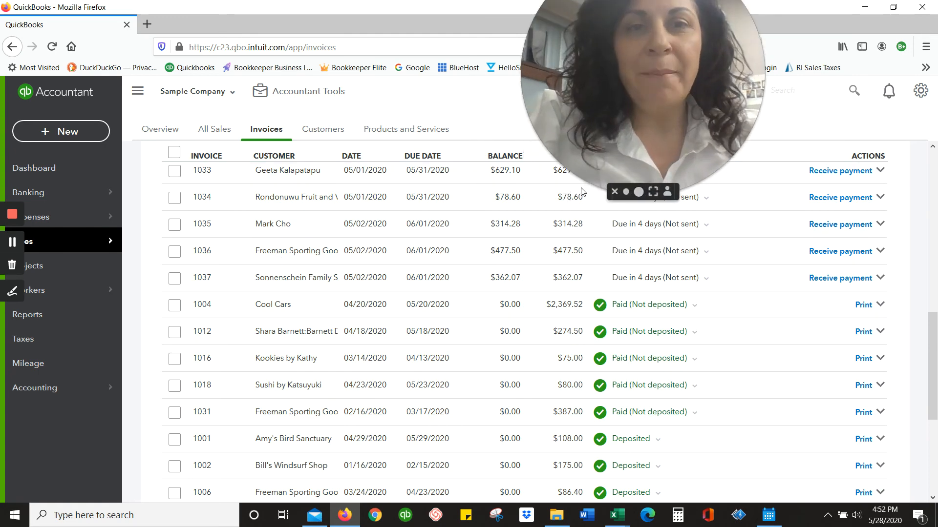
left_click(653, 191)
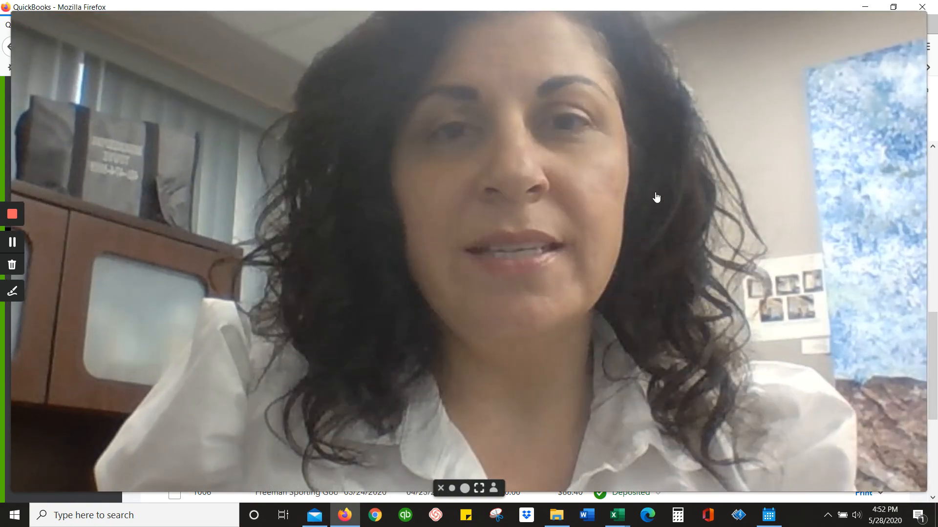